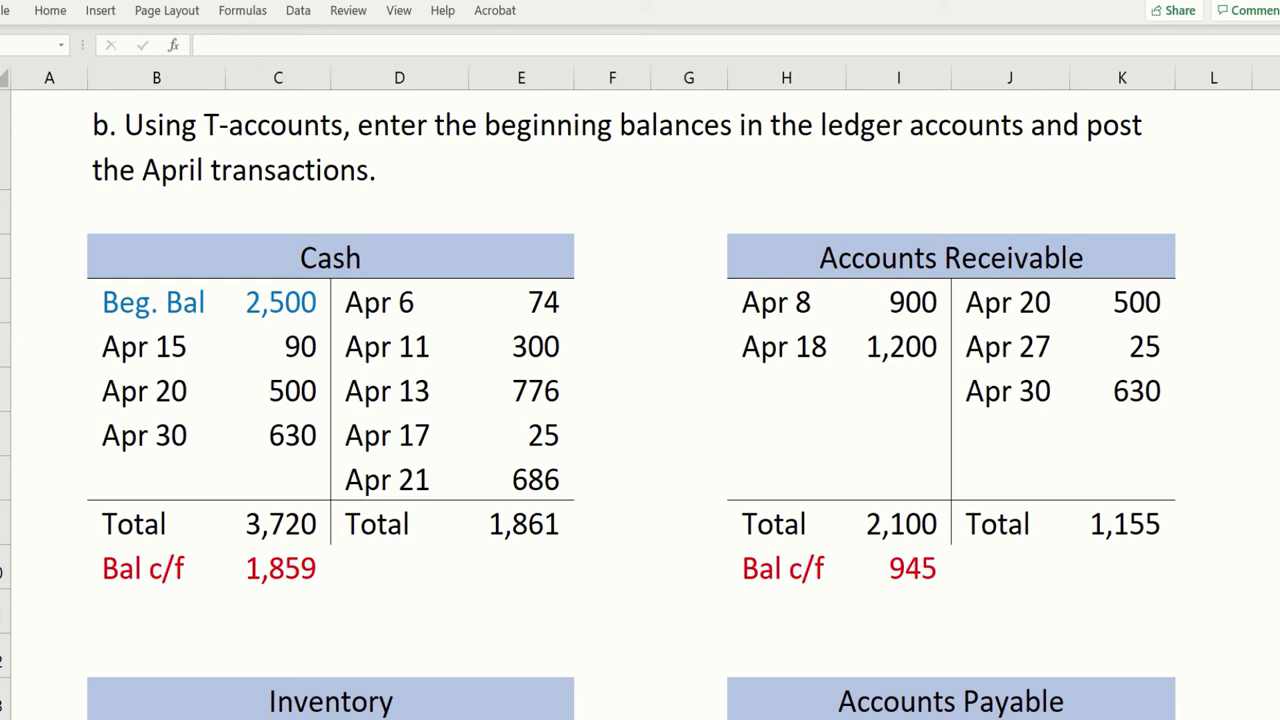
Review the totals and carried-forward balances in the T-accounts, from Cash down to Sales Revenue and Purchases
{"action": "scroll", "coordinate": [1078, 633], "scroll_direction": "down", "scroll_amount": 3}
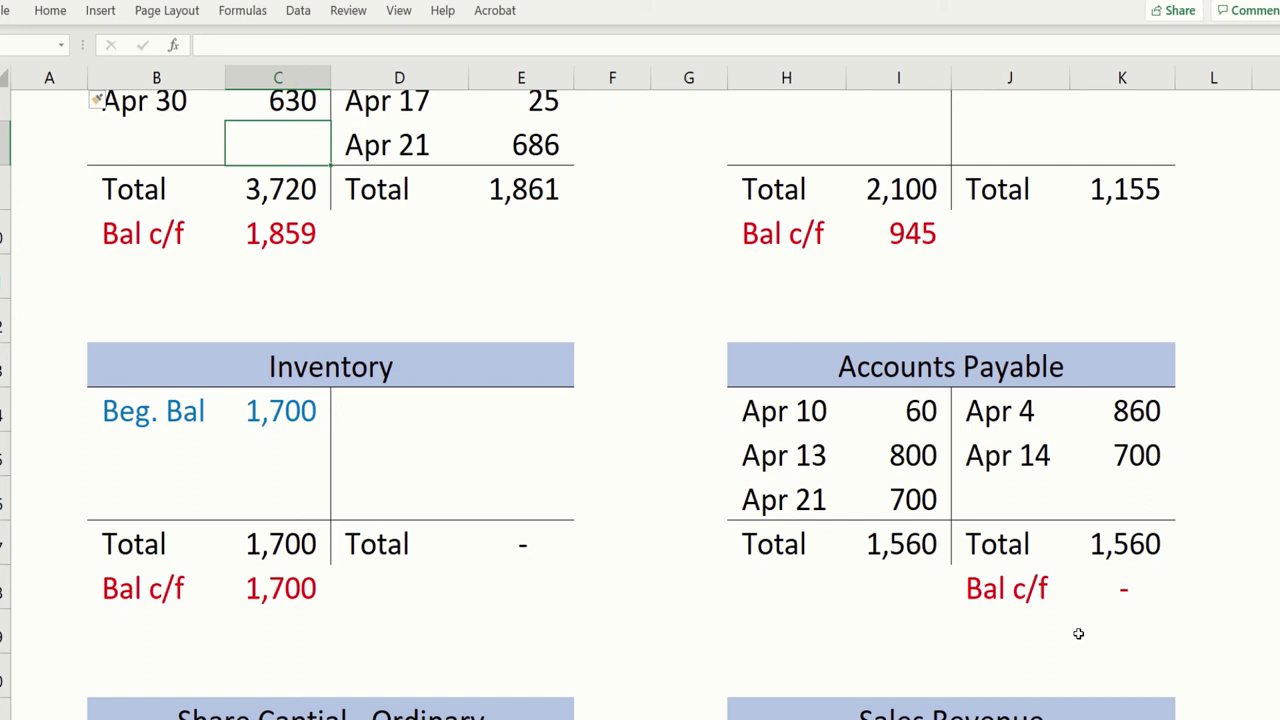
{"action": "scroll", "coordinate": [1078, 633], "scroll_direction": "down", "scroll_amount": 1}
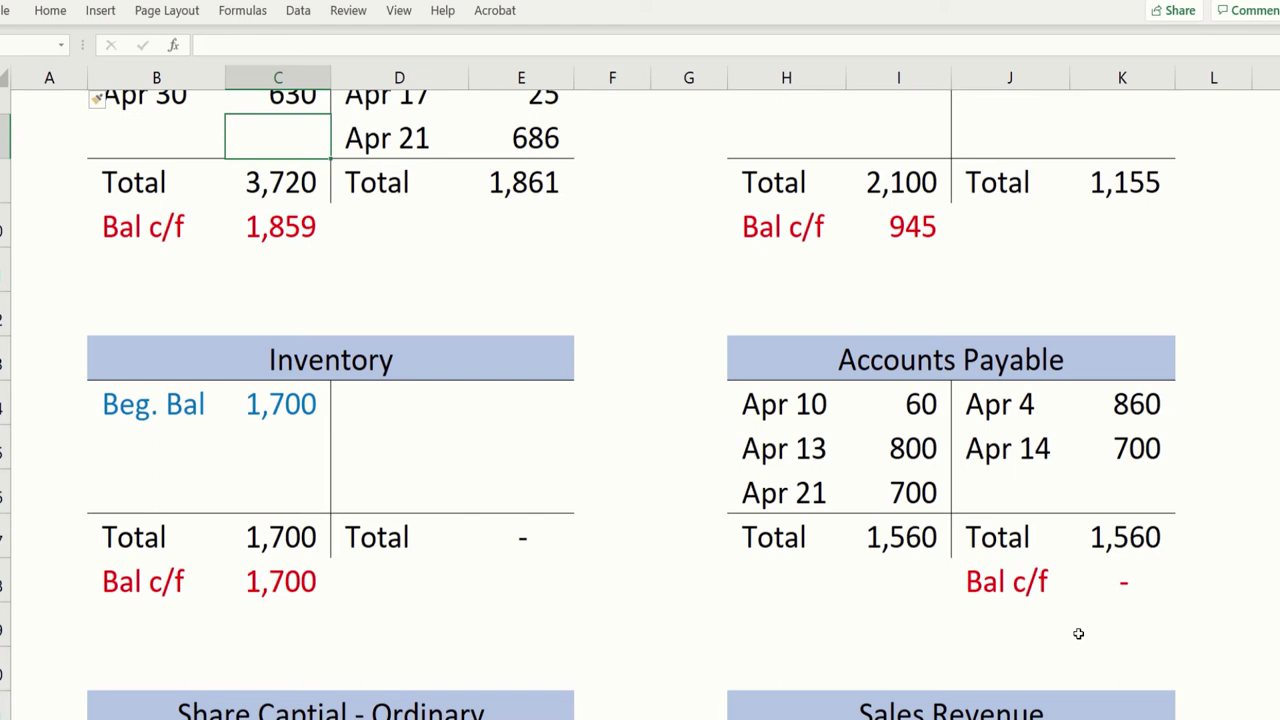
{"action": "scroll", "coordinate": [1078, 633], "scroll_direction": "down", "scroll_amount": 3}
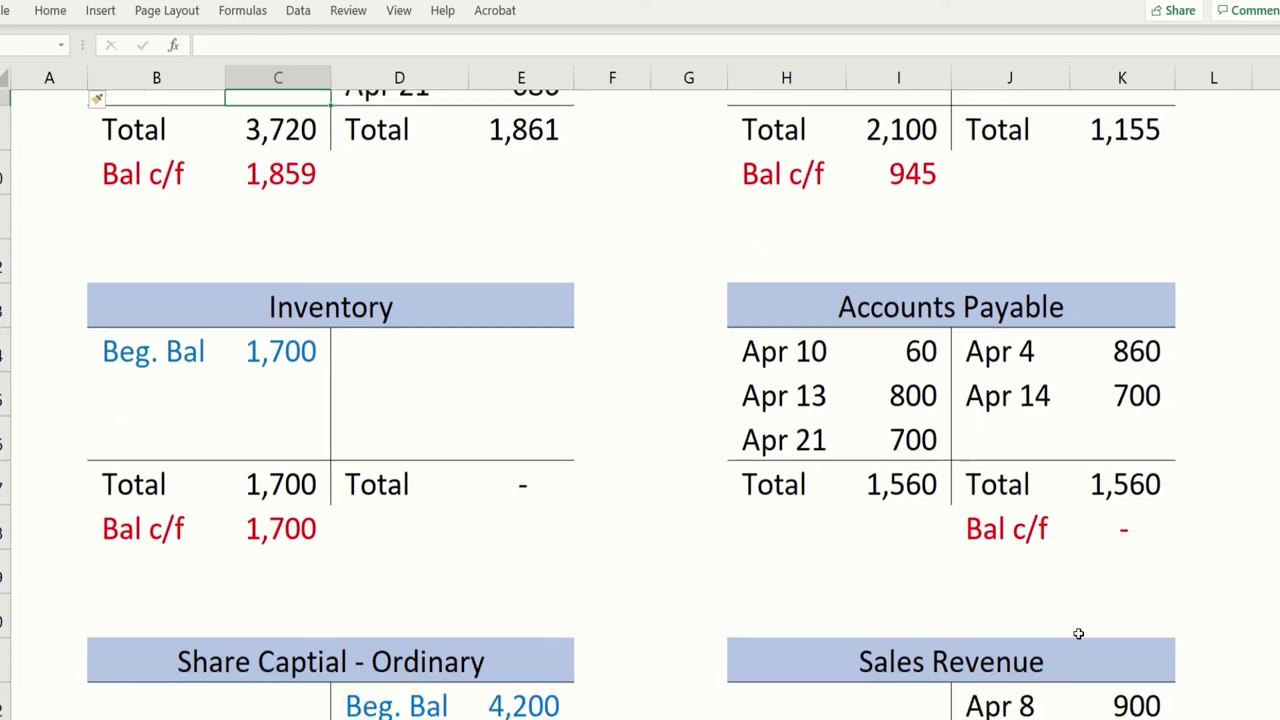
{"action": "left_click", "coordinate": [1122, 548]}
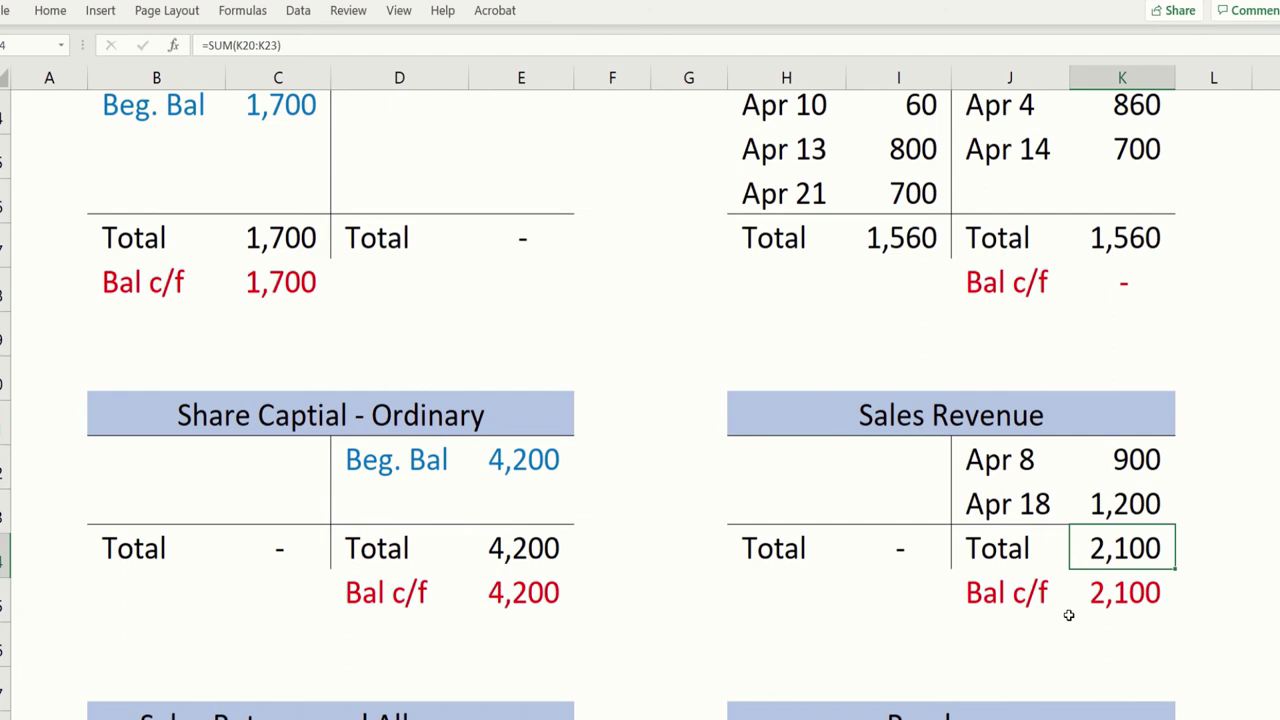
{"action": "scroll", "coordinate": [1068, 615], "scroll_direction": "down", "scroll_amount": 2}
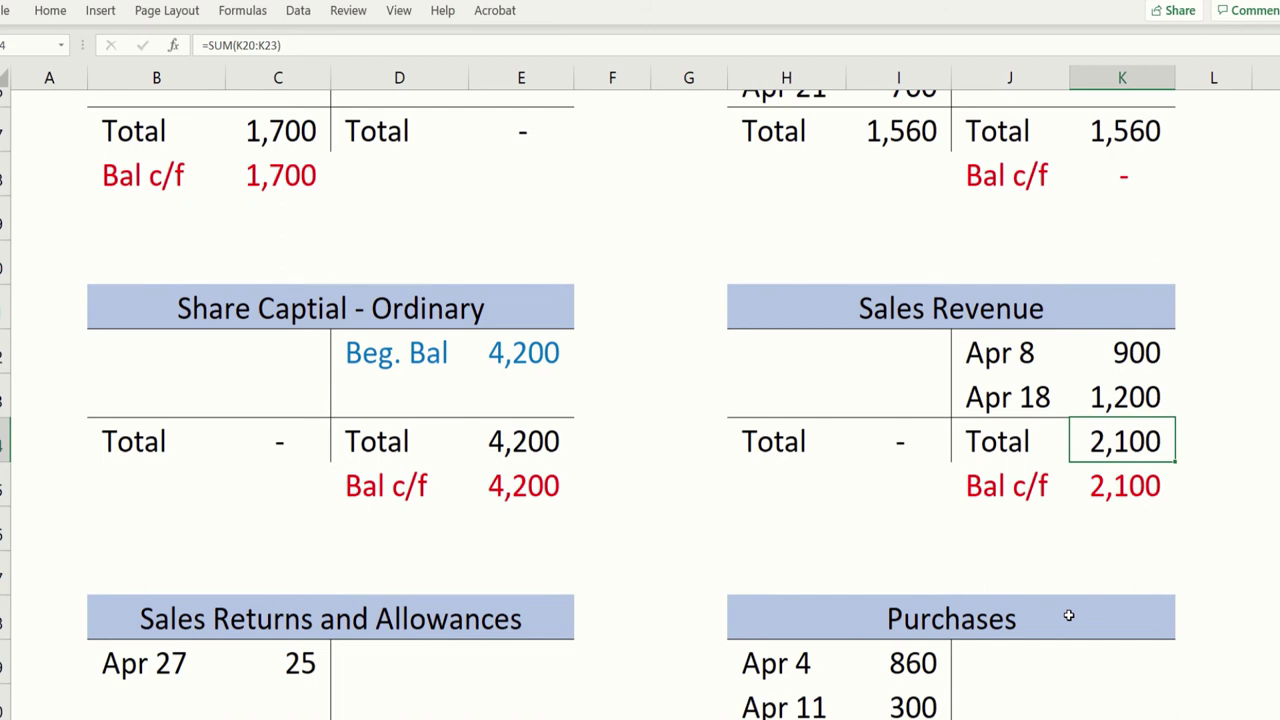
{"action": "scroll", "coordinate": [1068, 615], "scroll_direction": "down", "scroll_amount": 4}
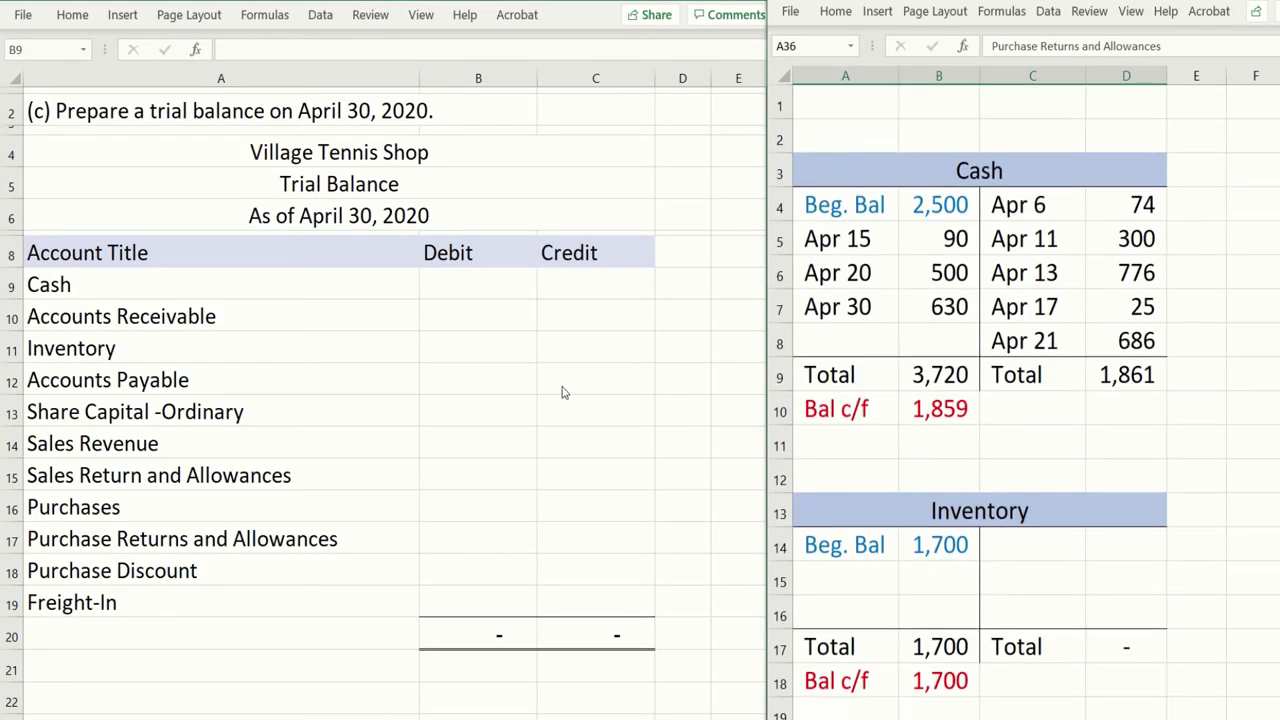
Link the Cash and Inventory debit cells in the trial balance to their T-accounts' Bal c/f amounts
{"action": "left_click", "coordinate": [503, 280]}
{"action": "type", "text": "+"}
{"action": "left_click", "coordinate": [948, 422]}
{"action": "key", "text": "Return"}
{"action": "left_click", "coordinate": [517, 348]}
{"action": "type", "text": "+"}
{"action": "left_click", "coordinate": [926, 677]}
{"action": "key", "text": "Return"}
Link the Share Capital - Ordinary credit and the Sales Return and Allowances debit to their T-accounts' Bal c/f amounts
{"action": "scroll", "coordinate": [948, 680], "scroll_direction": "down", "scroll_amount": 6}
{"action": "left_click", "coordinate": [571, 409]}
{"action": "type", "text": "+"}
{"action": "left_click", "coordinate": [1127, 272]}
{"action": "key", "text": "Return"}
{"action": "left_click", "coordinate": [455, 473]}
{"action": "type", "text": "+"}
{"action": "left_click", "coordinate": [955, 544]}
{"action": "key", "text": "Return"}
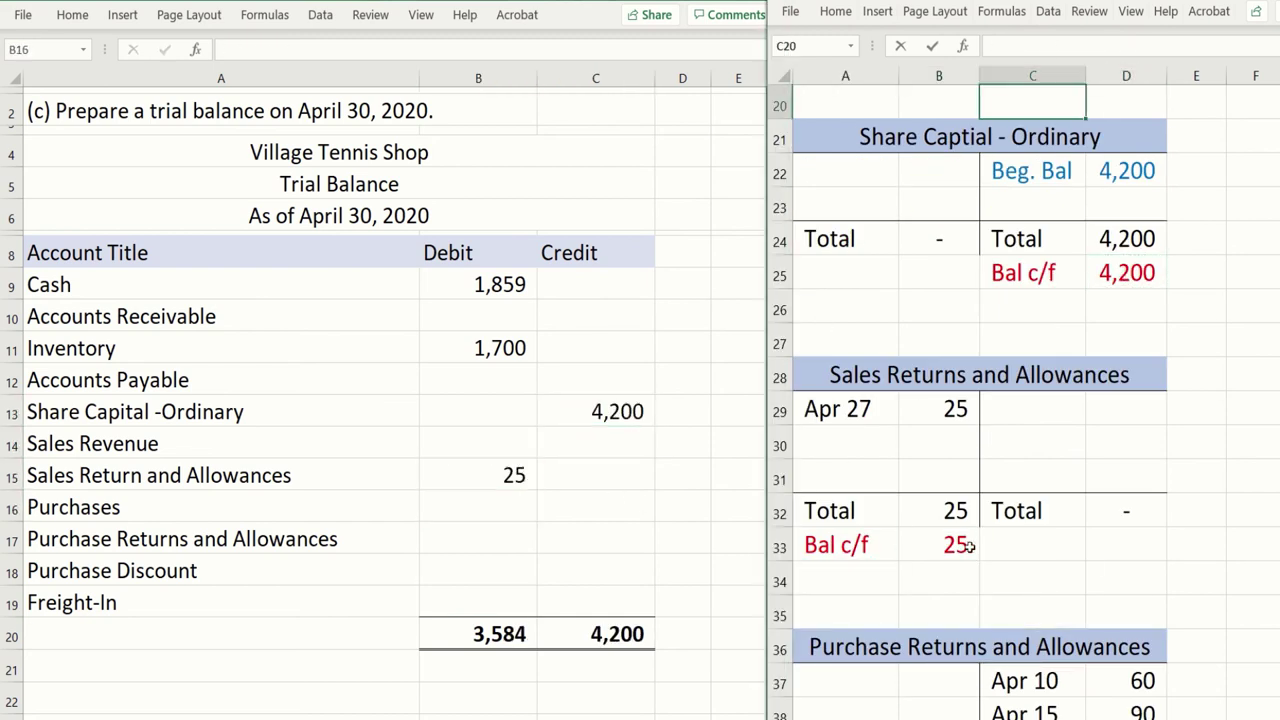
Link the Purchase Returns and Allowances credit in the trial balance to its T-account's Bal c/f amount
{"action": "scroll", "coordinate": [969, 547], "scroll_direction": "down", "scroll_amount": 5}
{"action": "left_click", "coordinate": [489, 537]}
{"action": "type", "text": "+"}
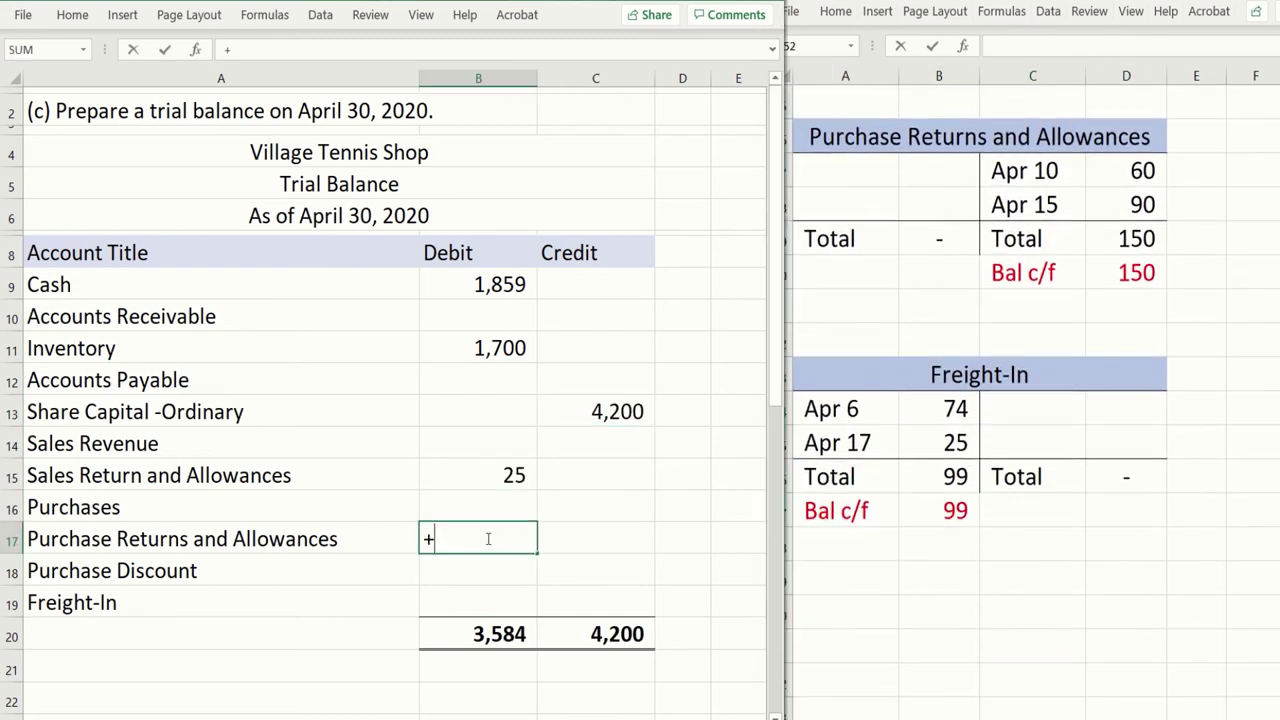
{"action": "key", "text": "Escape"}
{"action": "left_click", "coordinate": [596, 539]}
{"action": "type", "text": "+"}
{"action": "left_click", "coordinate": [1136, 272]}
{"action": "key", "text": "Return"}
Link the Freight-In debit in the trial balance to the Freight-In T-account's Bal c/f amount
{"action": "key", "text": "Left"}
{"action": "key", "text": "Down"}
{"action": "type", "text": "+"}
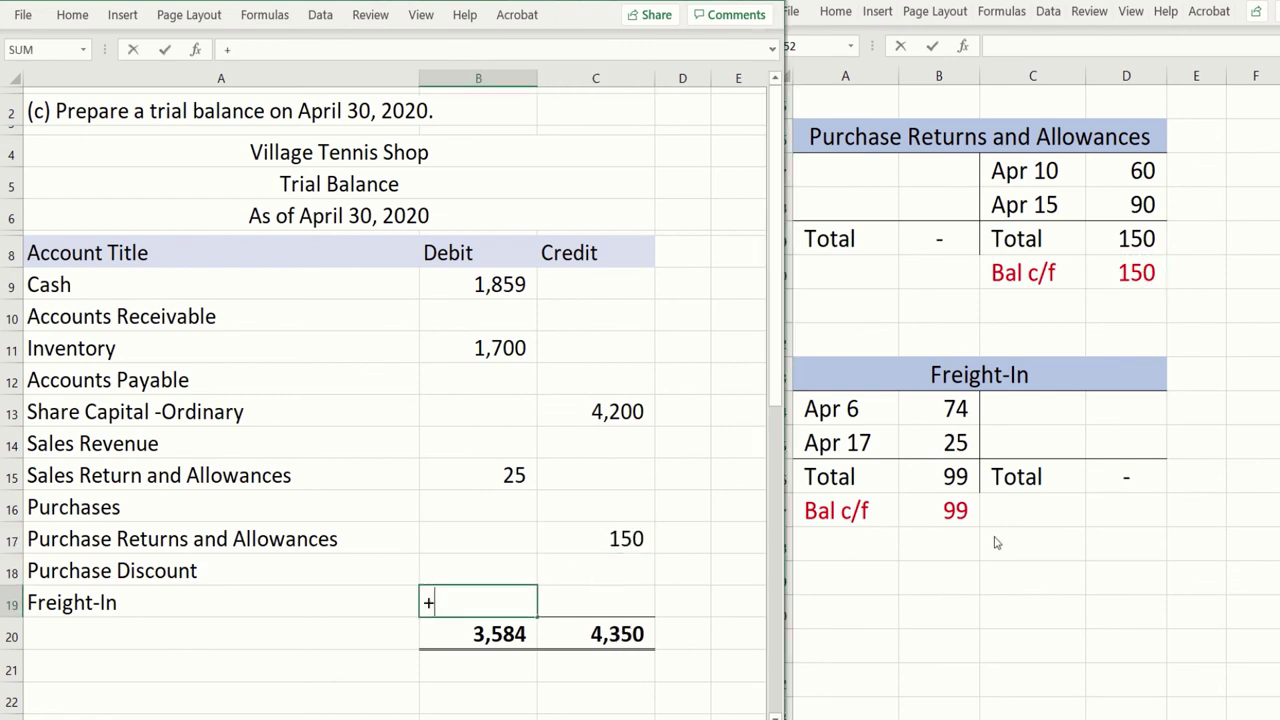
{"action": "left_click", "coordinate": [954, 511]}
{"action": "key", "text": "Return"}
Link the Accounts Receivable debit in the trial balance to its T-account's Bal c/f amount
{"action": "scroll", "coordinate": [1174, 384], "scroll_direction": "up", "scroll_amount": 10}
{"action": "scroll", "coordinate": [1100, 400], "scroll_direction": "right", "scroll_amount": 4}
{"action": "left_click", "coordinate": [478, 316]}
{"action": "type", "text": "+"}
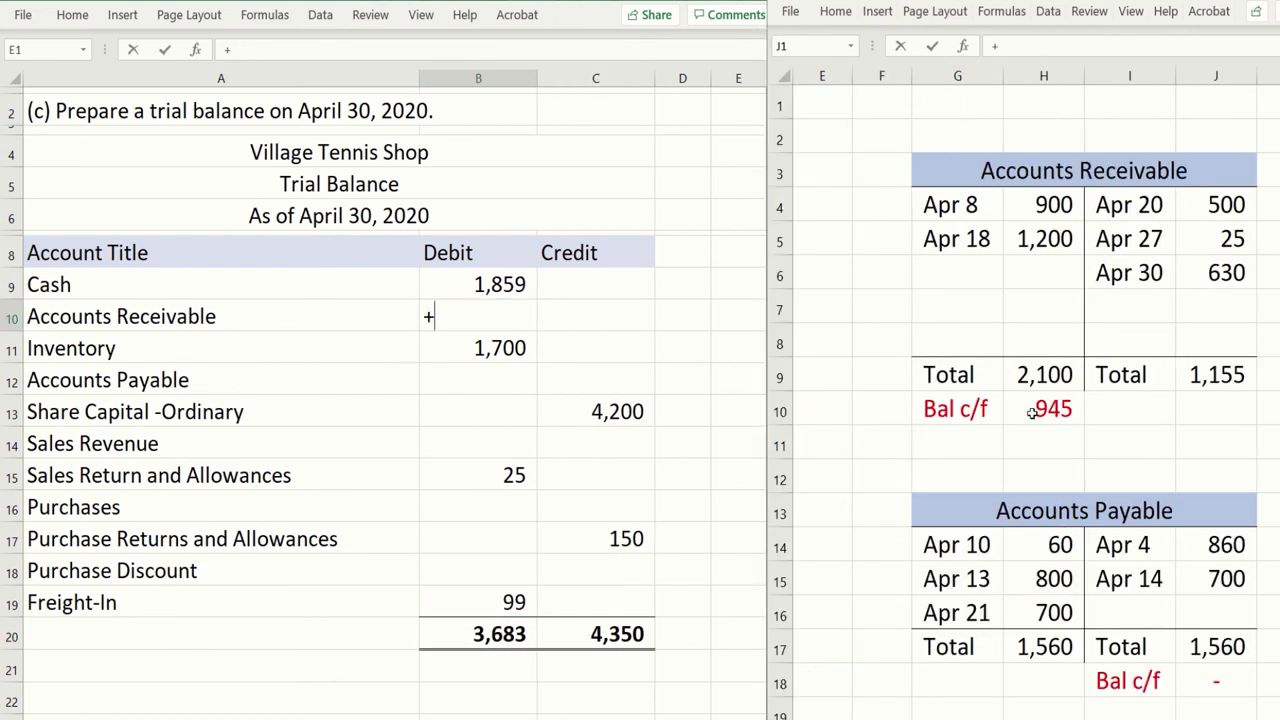
{"action": "left_click", "coordinate": [1036, 414]}
{"action": "key", "text": "Return"}
Enter a zero balance as the Accounts Payable credit in the trial balance
{"action": "scroll", "coordinate": [384, 400], "scroll_direction": "up", "scroll_amount": 5}
{"action": "scroll", "coordinate": [1060, 540], "scroll_direction": "right", "scroll_amount": 1}
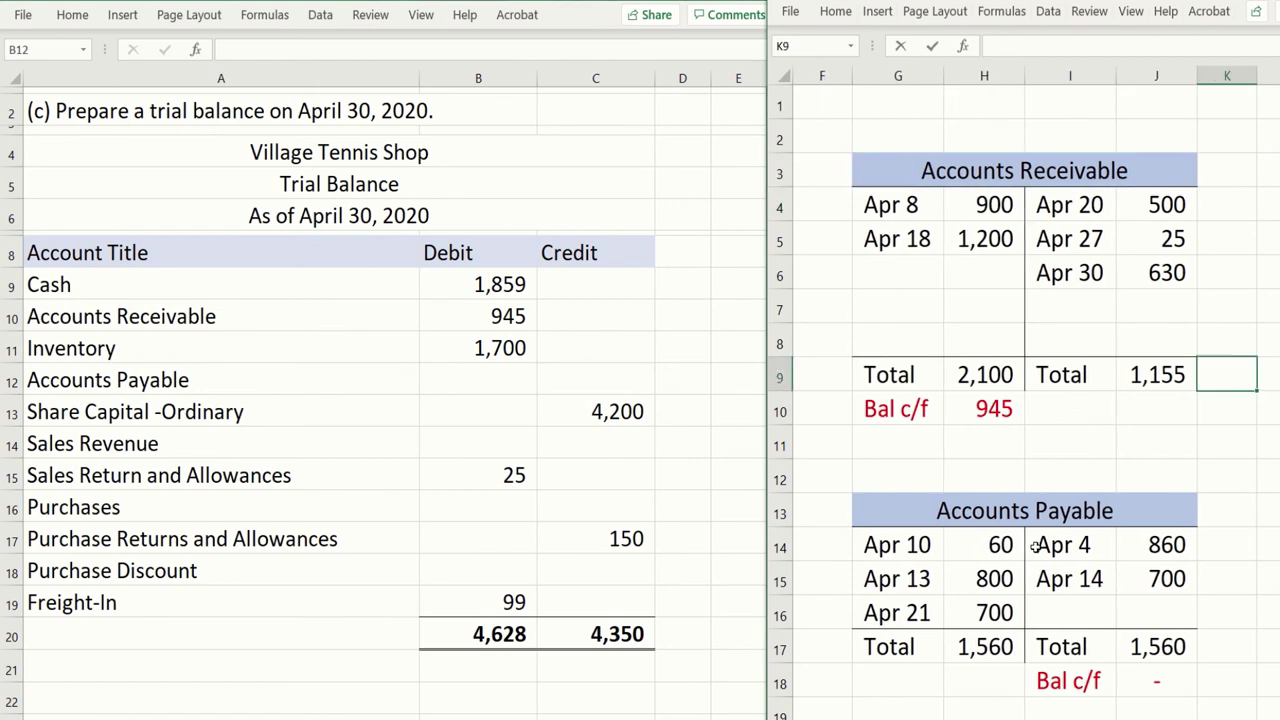
{"action": "left_click", "coordinate": [591, 363]}
{"action": "type", "text": "0"}
{"action": "key", "text": "Return"}
Link the Sales Revenue credit in the trial balance to the Sales Revenue T-account's Bal c/f amount
{"action": "key", "text": "ctrl+F6"}
{"action": "key", "text": "Down"}
{"action": "key", "text": "Down"}
{"action": "key", "text": "Down"}
{"action": "key", "text": "Down"}
{"action": "key", "text": "Down"}
{"action": "key", "text": "Down"}
{"action": "key", "text": "Down"}
{"action": "key", "text": "Down"}
{"action": "key", "text": "Down"}
{"action": "key", "text": "Down"}
{"action": "key", "text": "Down"}
{"action": "key", "text": "Down"}
{"action": "key", "text": "Down"}
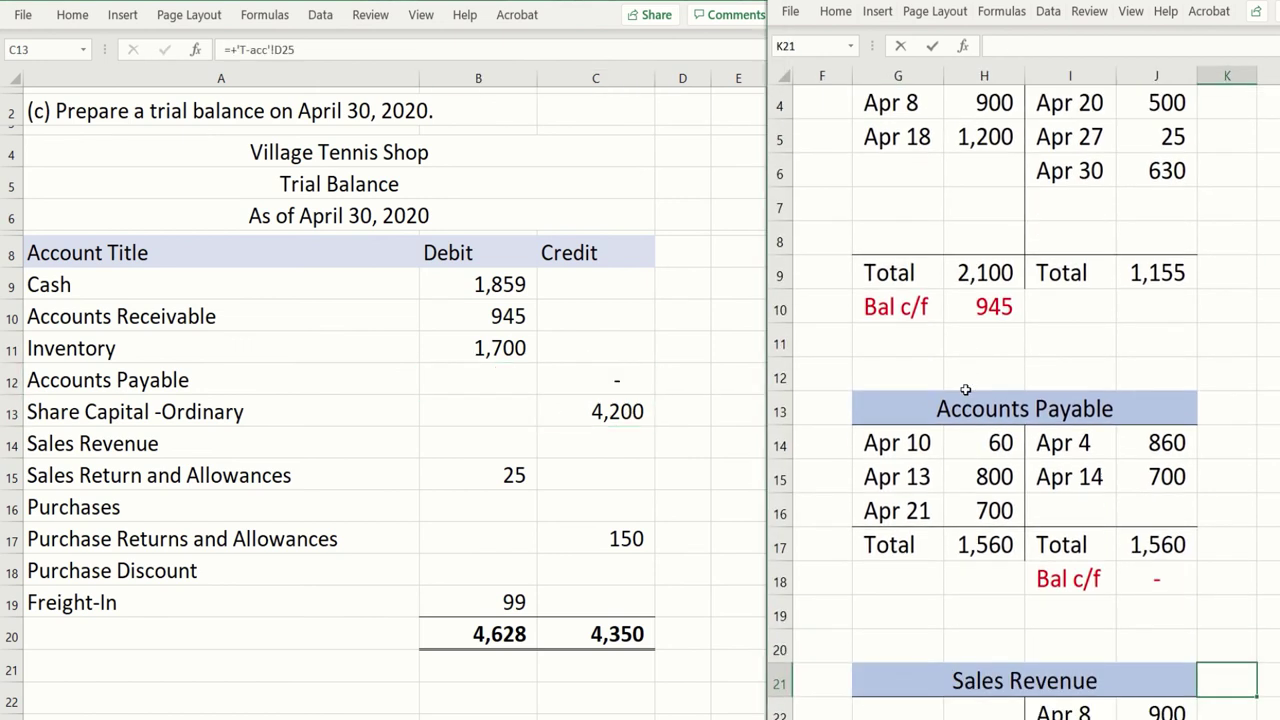
{"action": "scroll", "coordinate": [962, 390], "scroll_direction": "down", "scroll_amount": 2}
{"action": "left_click", "coordinate": [612, 446]}
{"action": "type", "text": "+"}
{"action": "left_click", "coordinate": [1160, 308]}
{"action": "key", "text": "Return"}
Link the Purchases debit in the trial balance to the Purchases T-account's Bal c/f amount
{"action": "key", "text": "Down"}
{"action": "key", "text": "Right"}
{"action": "type", "text": "+"}
{"action": "left_click", "coordinate": [1005, 574]}
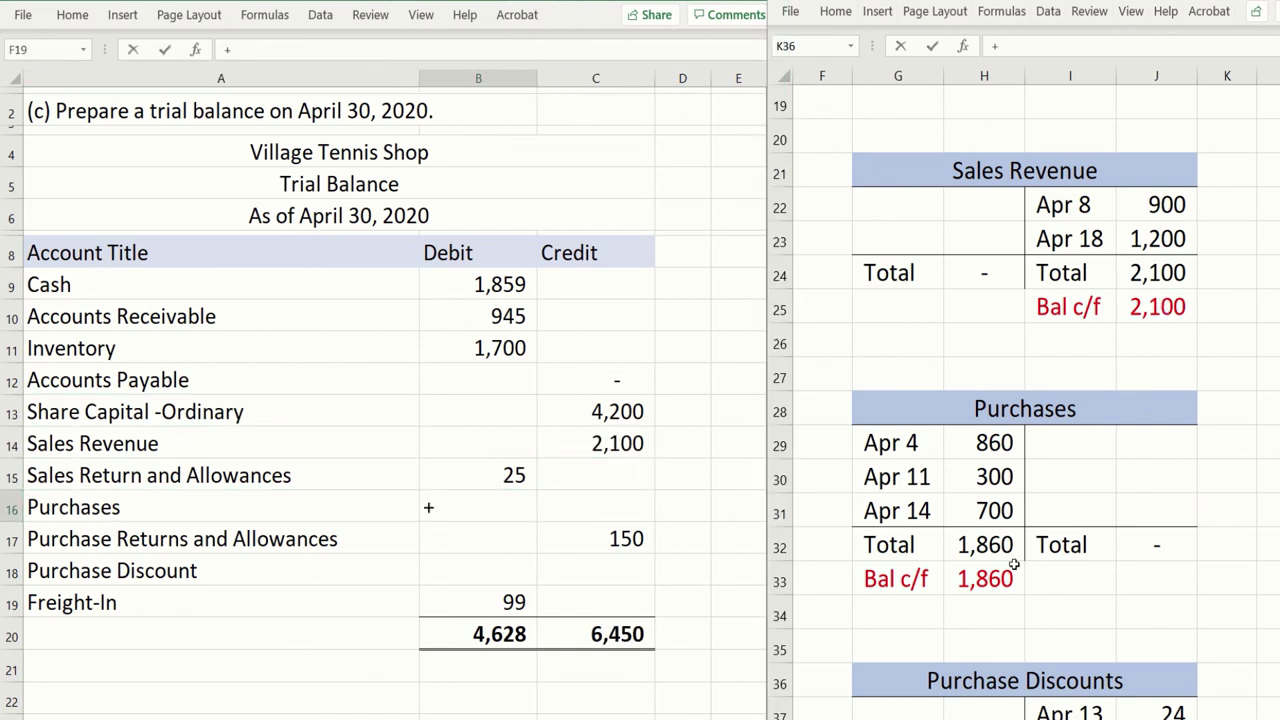
{"action": "key", "text": "Return"}
Link the Purchase Discount credit in the trial balance to the Purchase Discounts T-account's Bal c/f amount
{"action": "key", "text": "ctrl+F6"}
{"action": "scroll", "coordinate": [1005, 574], "scroll_direction": "down", "scroll_amount": 5}
{"action": "scroll", "coordinate": [1025, 400], "scroll_direction": "up", "scroll_amount": 4}
{"action": "key", "text": "ctrl+F6"}
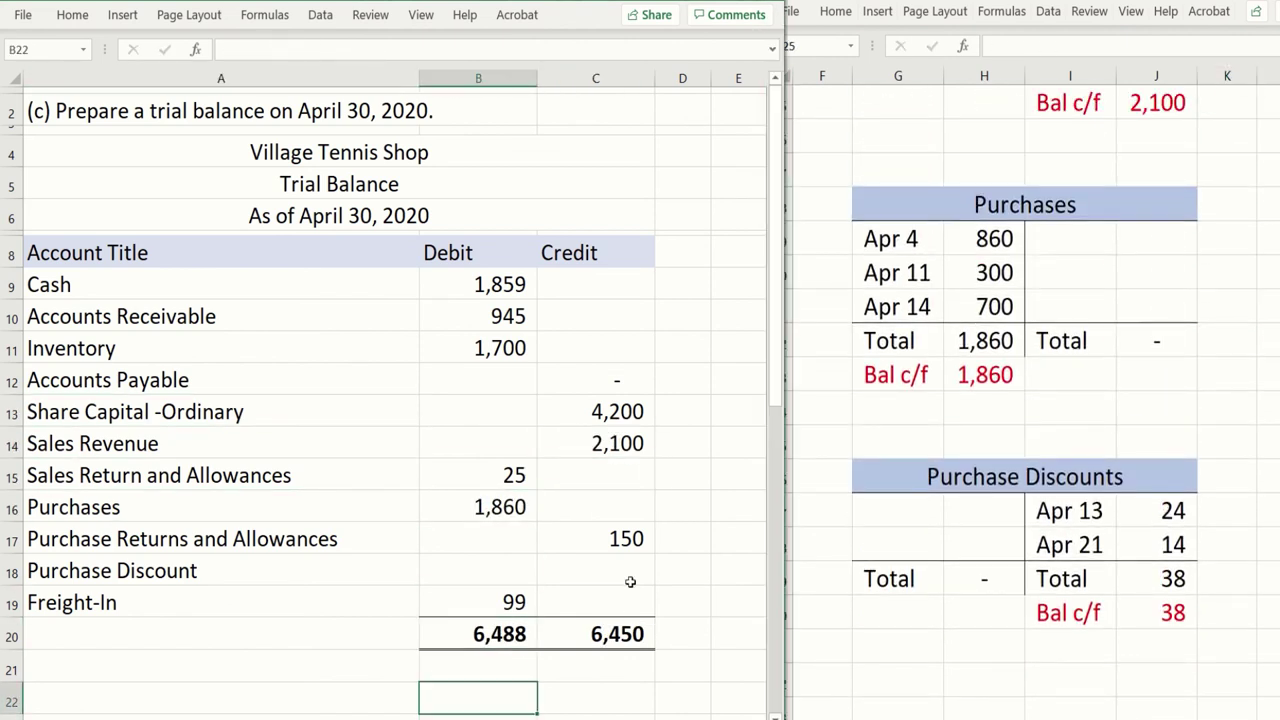
{"action": "left_click", "coordinate": [615, 560]}
{"action": "type", "text": "+"}
{"action": "key", "text": "ctrl+F6"}
{"action": "left_click", "coordinate": [1148, 612]}
{"action": "key", "text": "Return"}
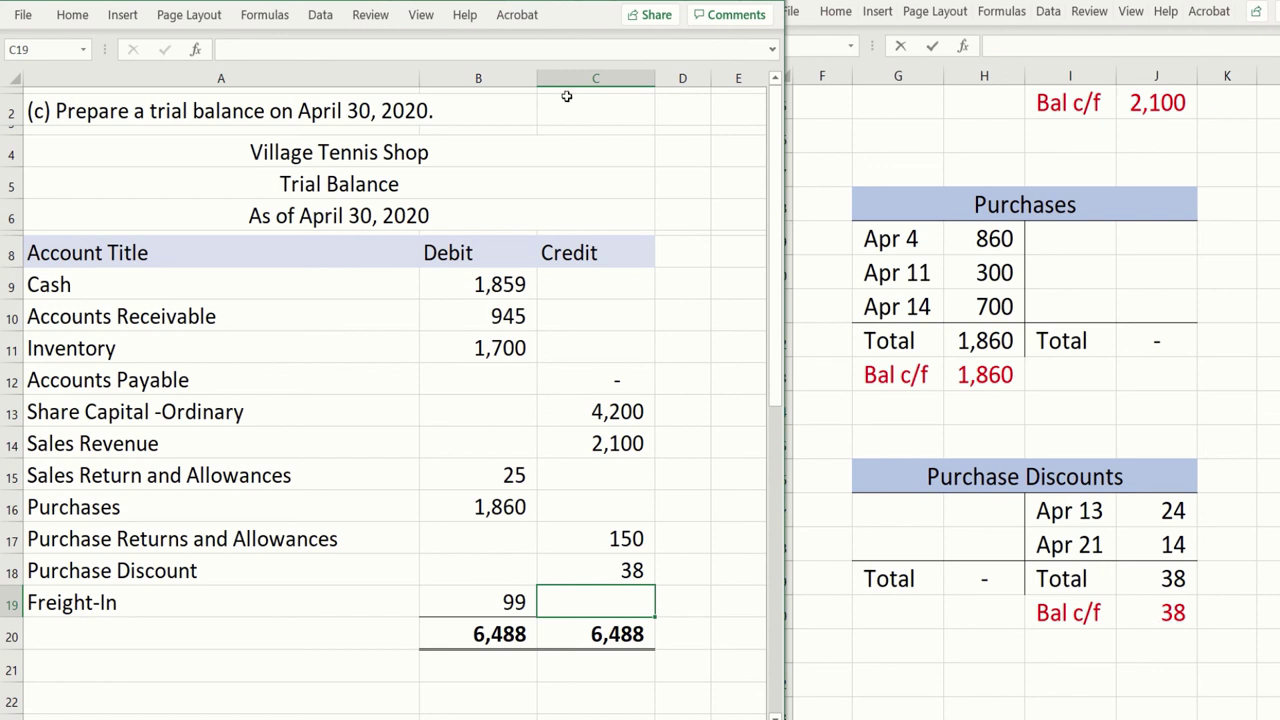
{"action": "mouse_move", "coordinate": [588, 5]}
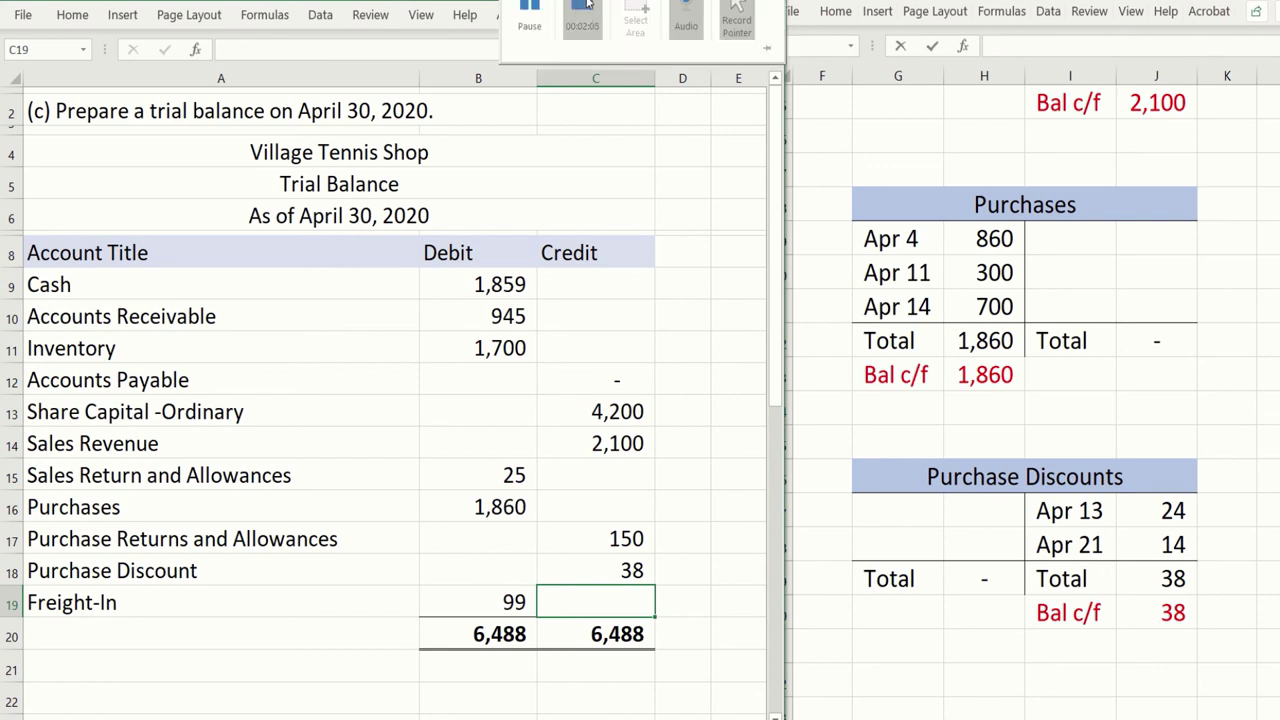